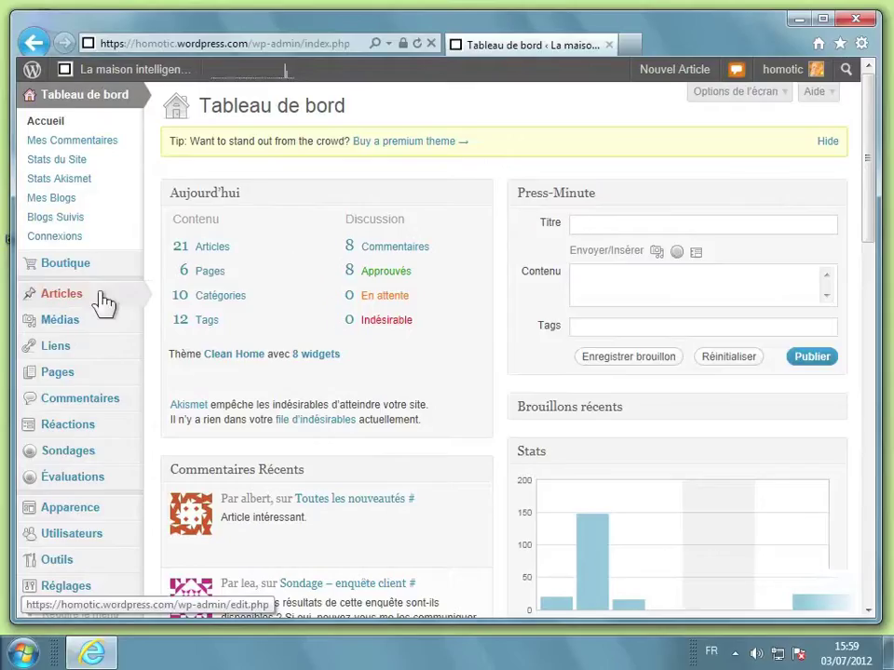
In the user's personal settings, set the admin interface colours to Blue and enable keyboard shortcuts for comment moderation
mouse_move(100, 305)
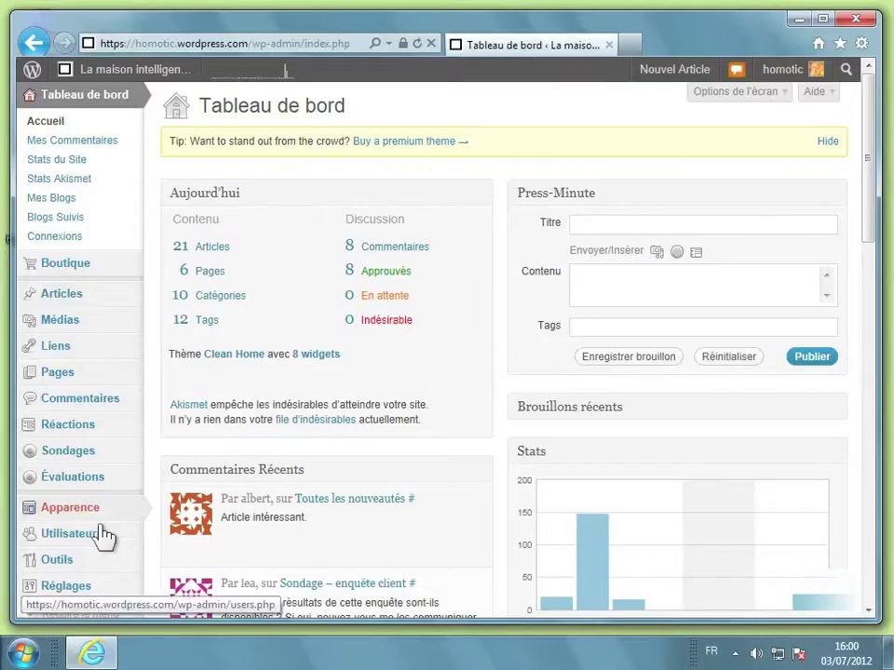
mouse_move(95, 544)
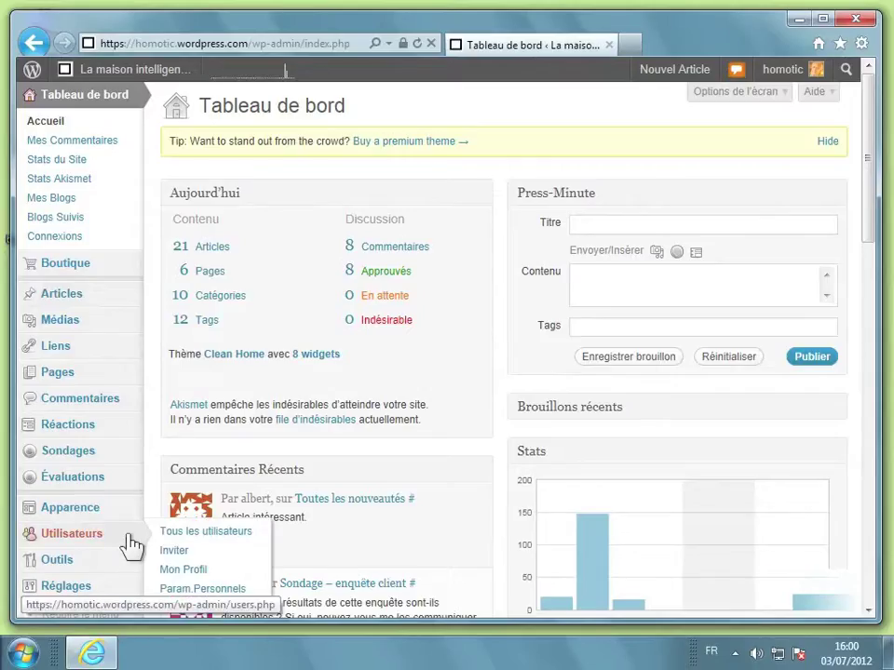
click(187, 589)
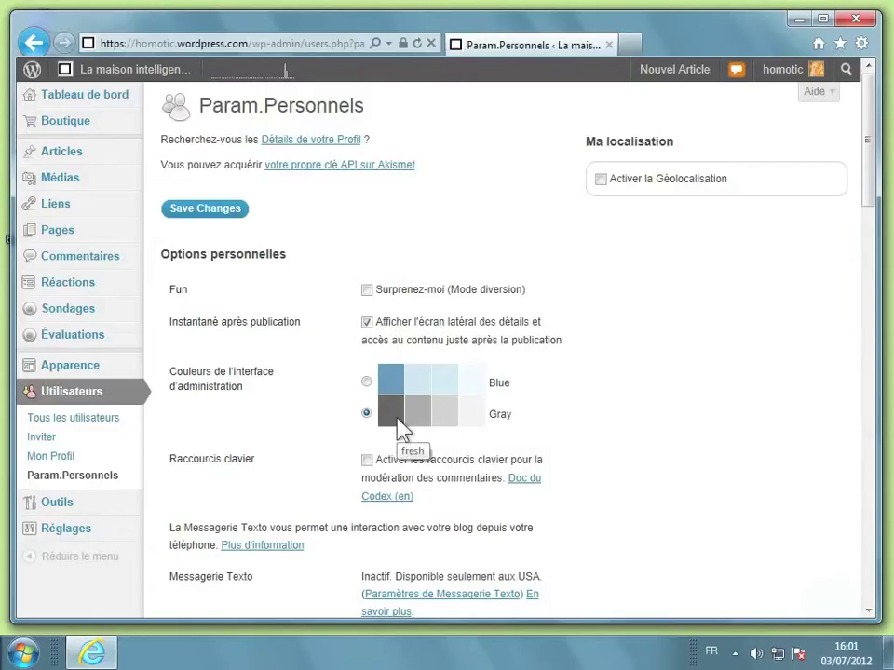
click(367, 381)
scroll(600, 389, down, 1)
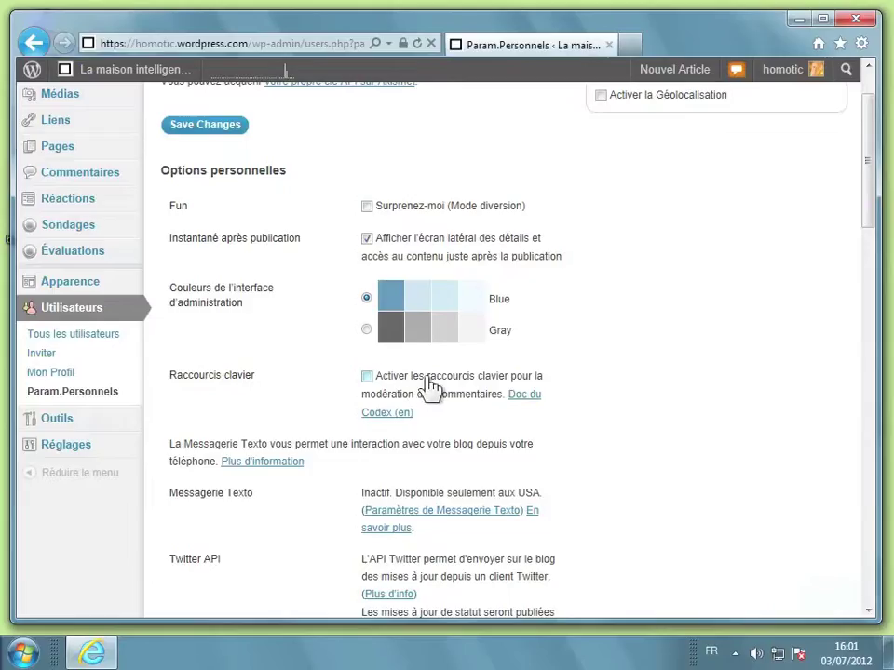
click(366, 378)
Examine the languages offered for the interface in the personal settings, without choosing another one
scroll(518, 423, down, 2)
scroll(512, 412, down, 2)
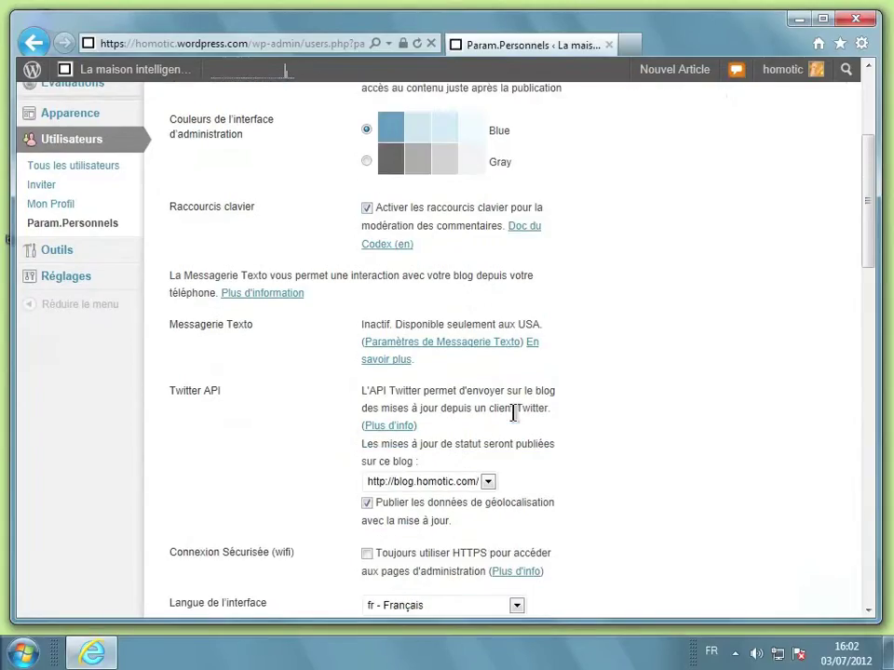
scroll(518, 423, down, 4)
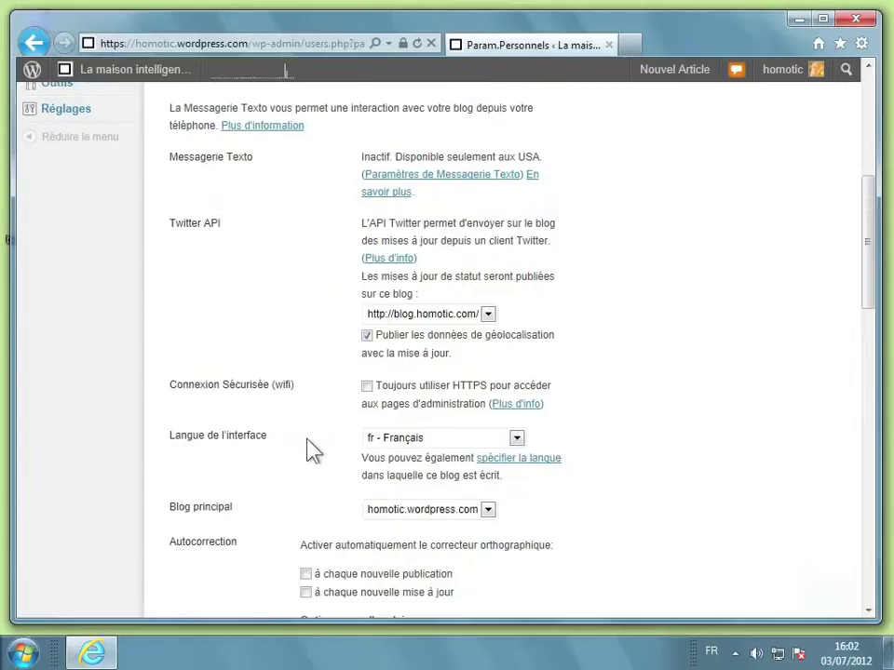
click(472, 441)
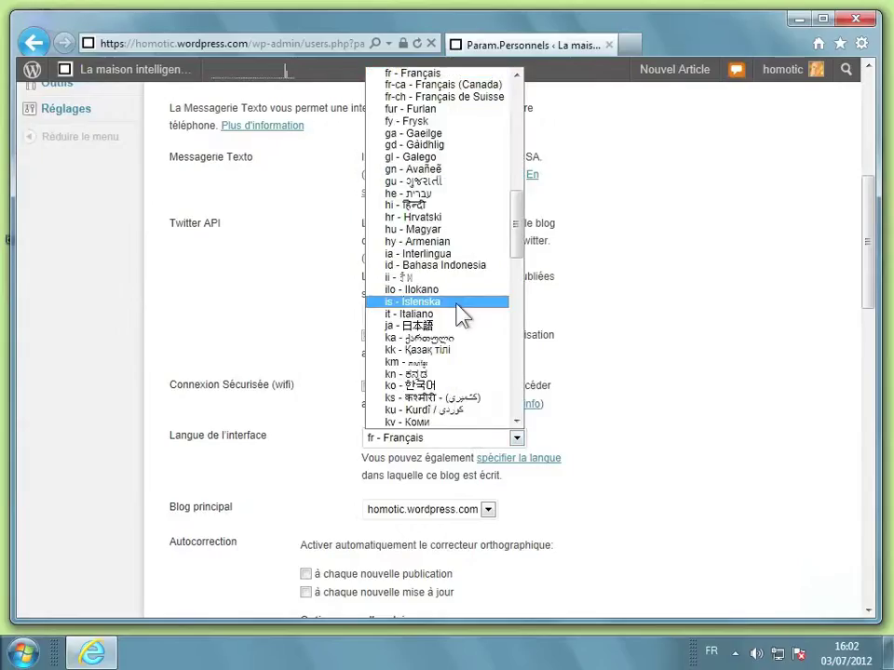
scroll(461, 315, up, 10)
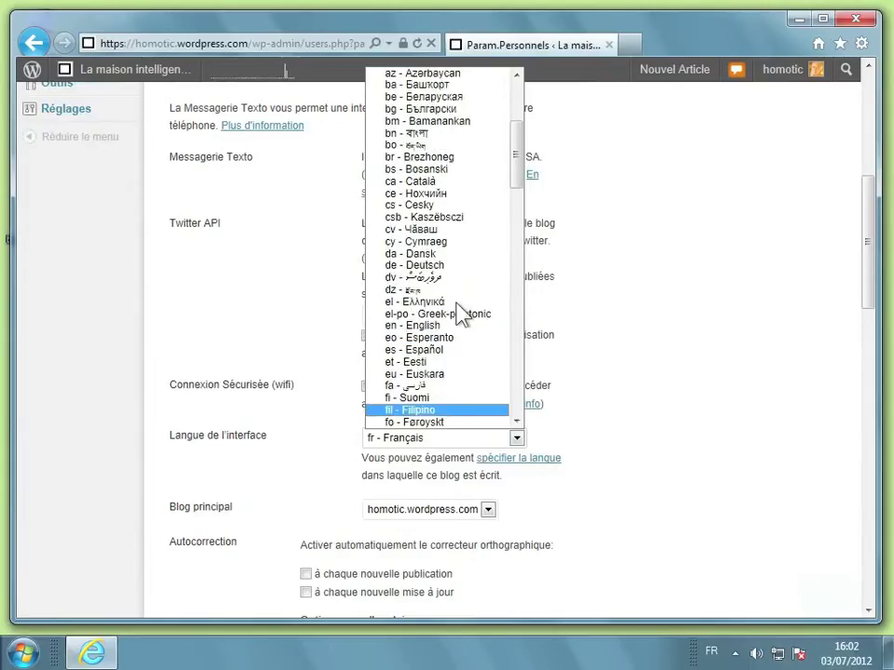
scroll(461, 312, up, 5)
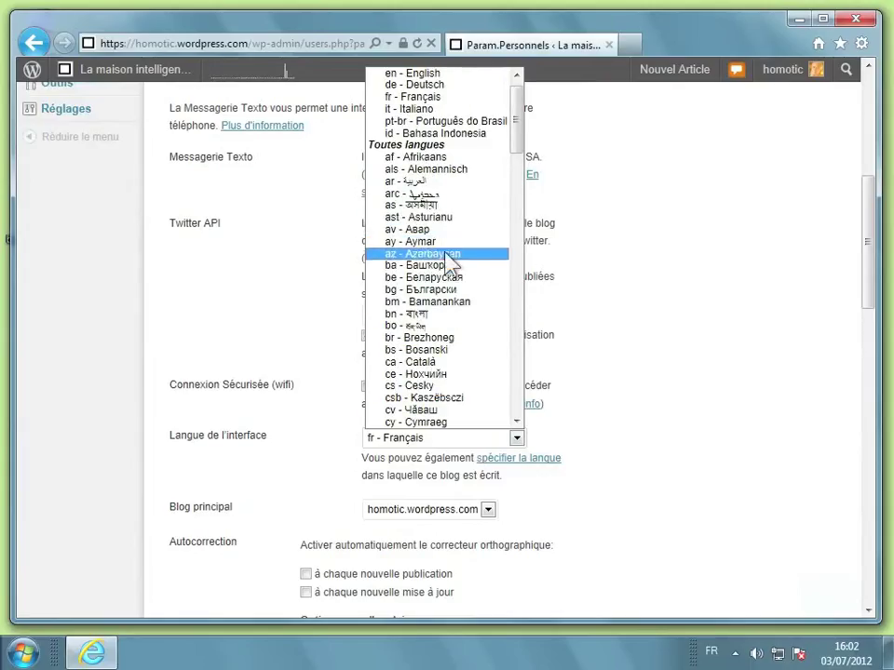
click(630, 475)
Save the changes made to the personal settings
scroll(628, 469, down, 3)
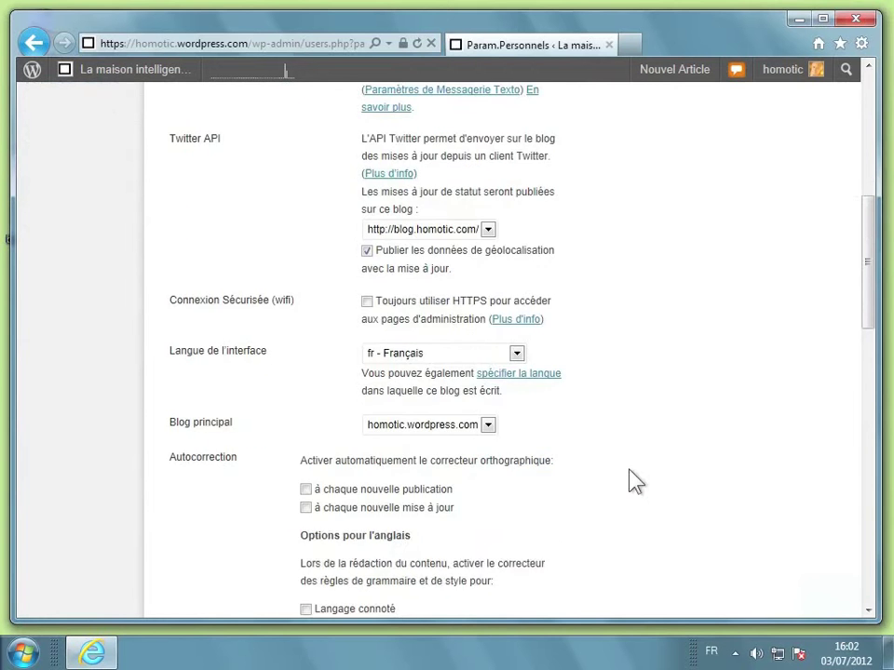
scroll(629, 470, down, 8)
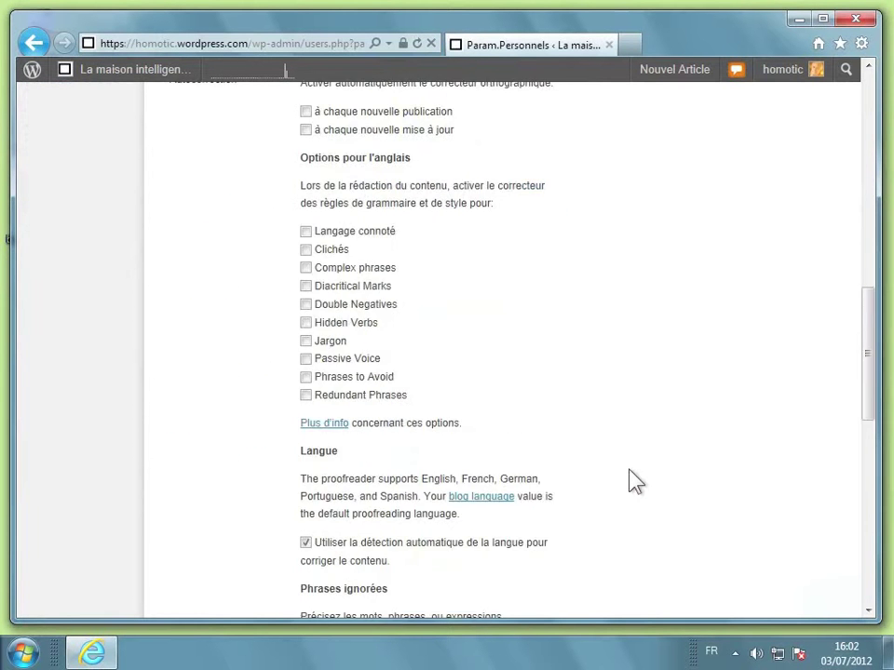
scroll(633, 481, down, 1)
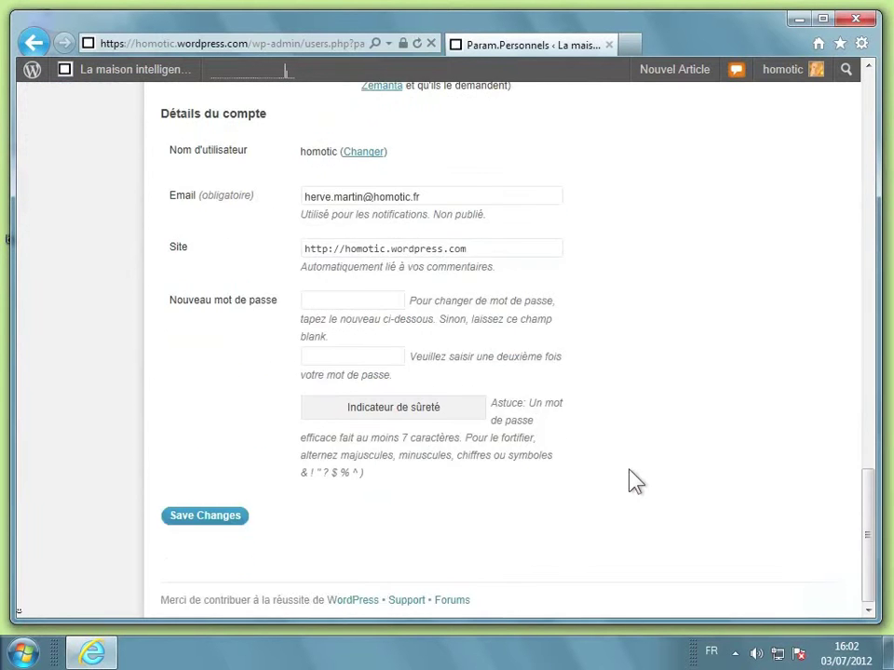
click(229, 524)
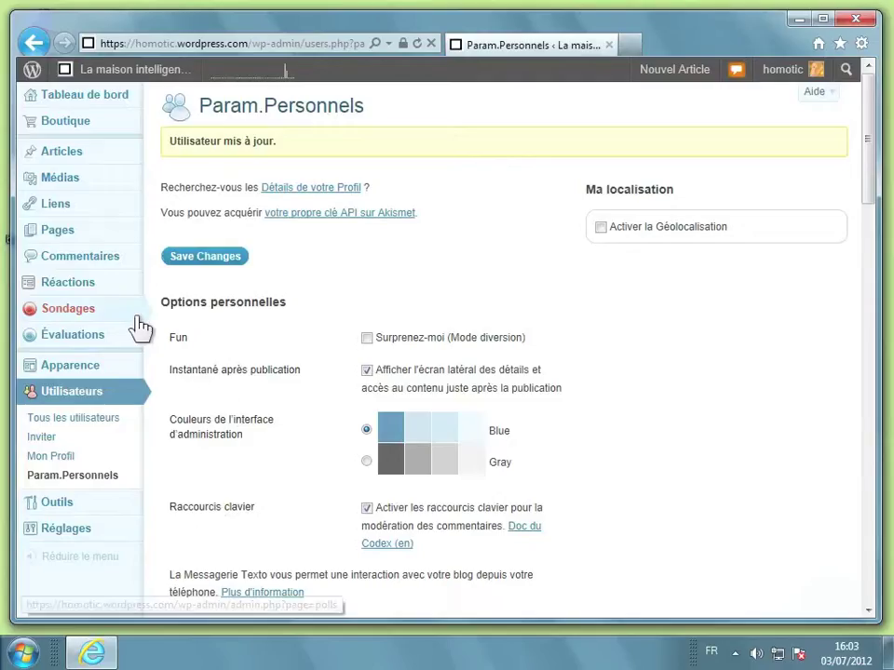
Return to the dashboard home and display its screen options
mouse_move(126, 343)
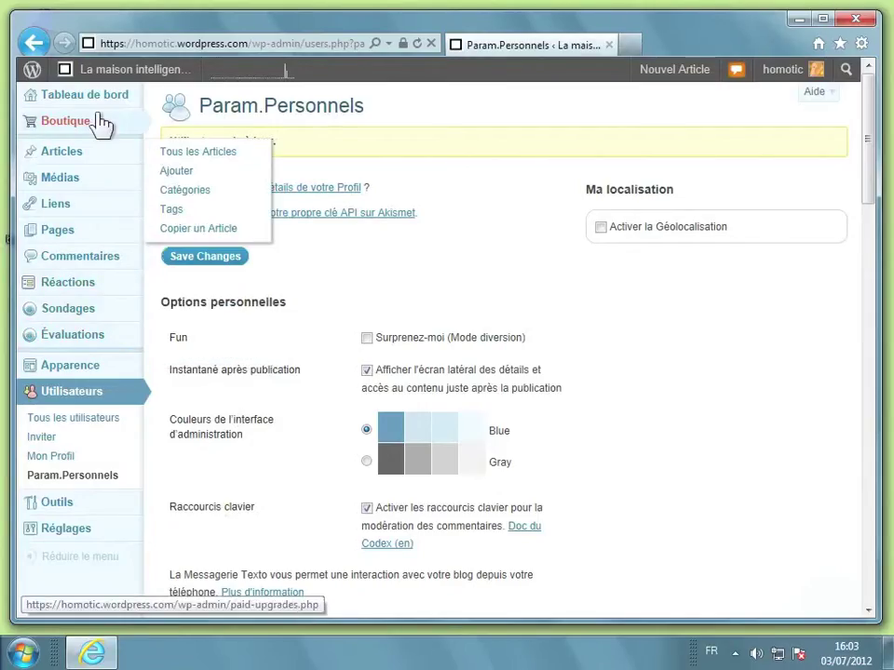
mouse_move(100, 114)
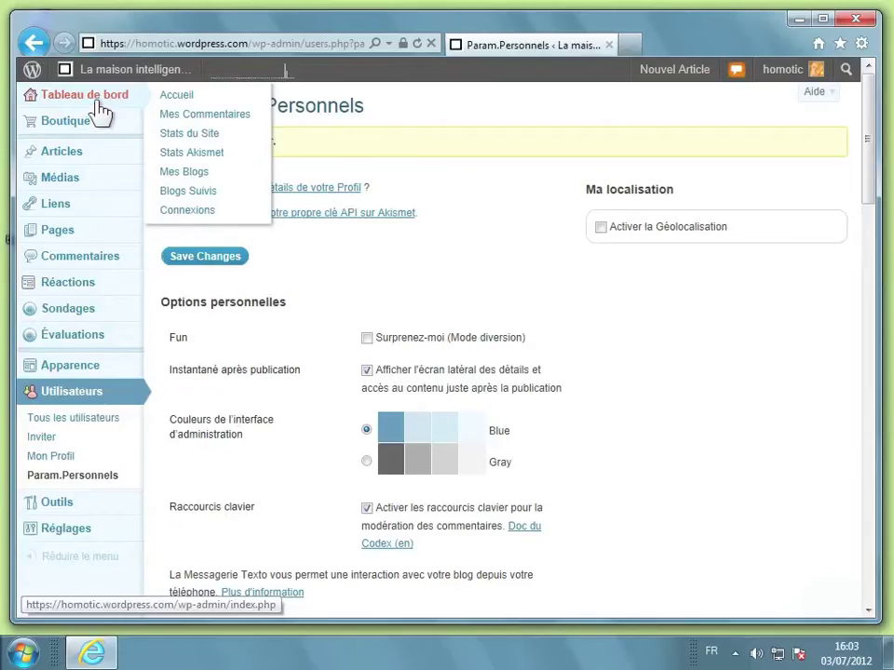
click(96, 100)
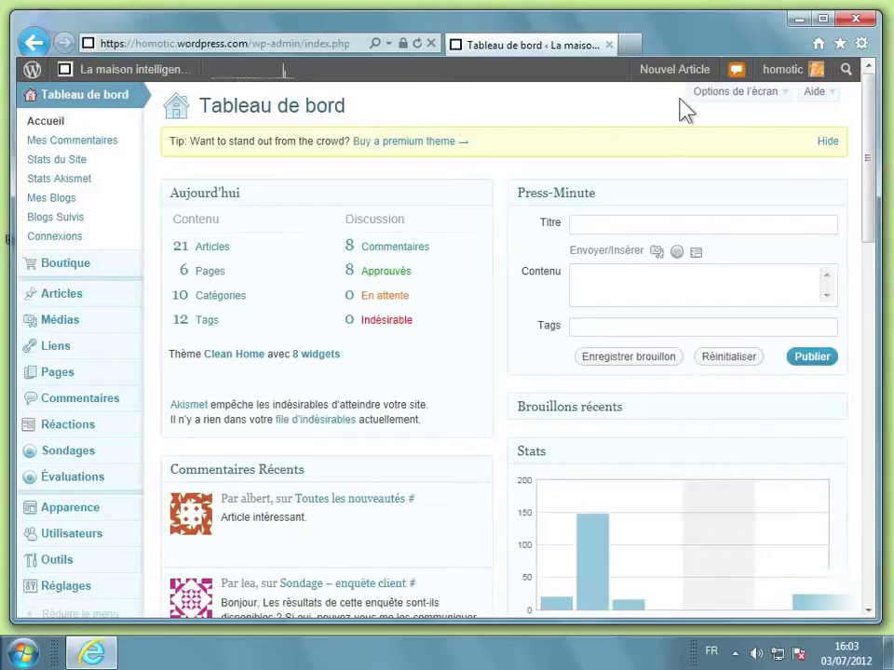
click(744, 101)
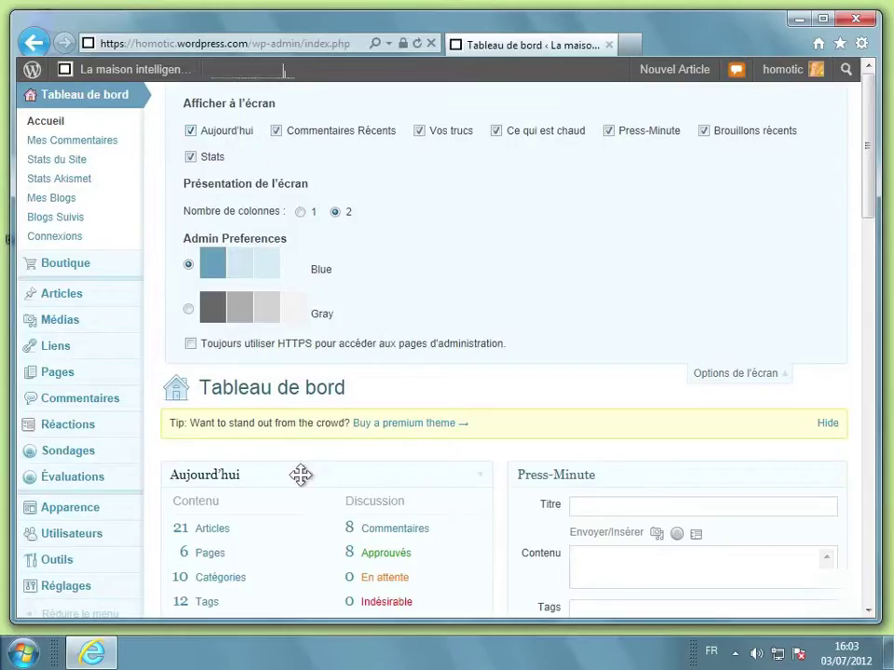
Hide the Brouillons récents and Stats modules from the dashboard
scroll(614, 486, down, 3)
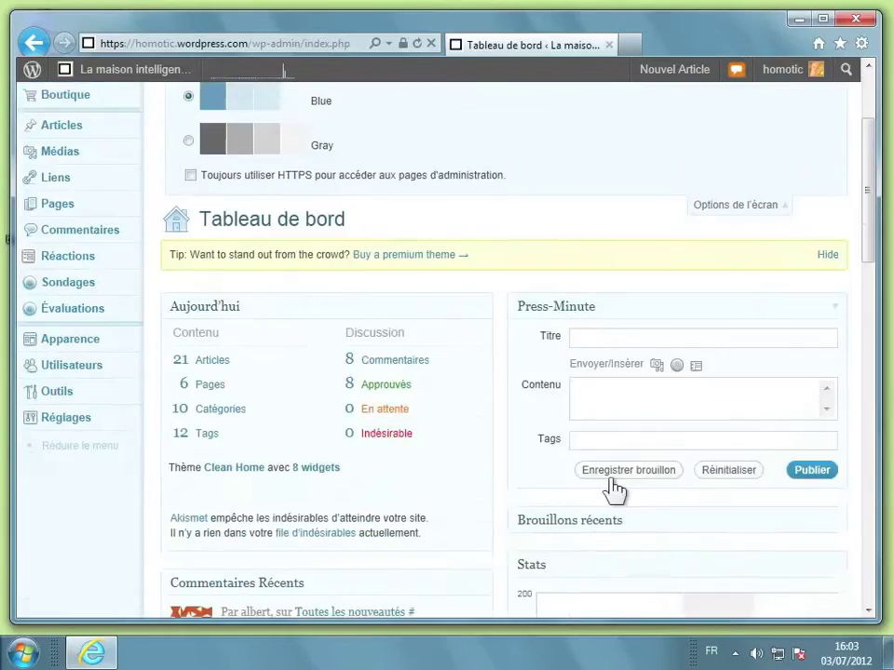
scroll(614, 486, down, 5)
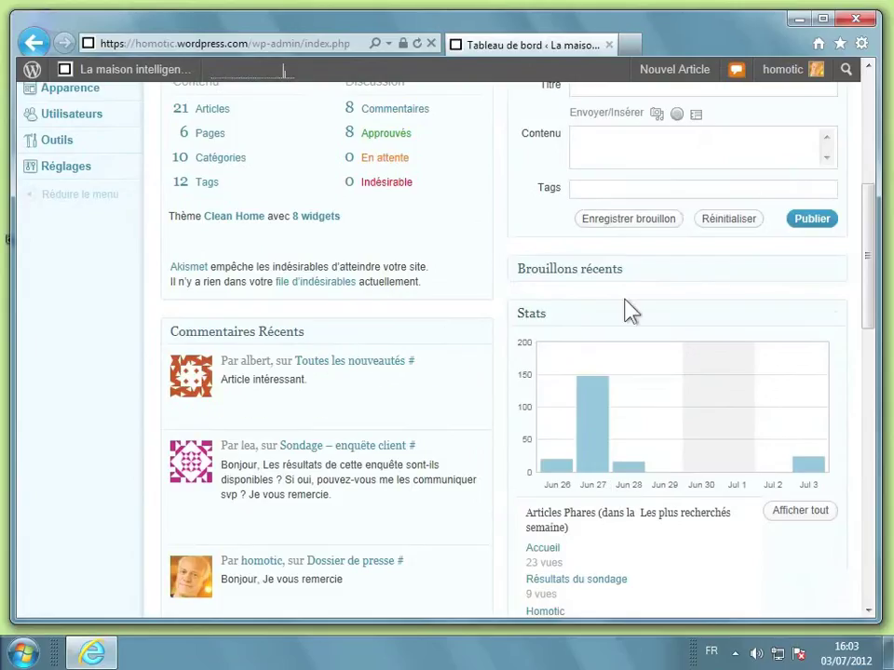
mouse_move(592, 443)
scroll(587, 451, down, 5)
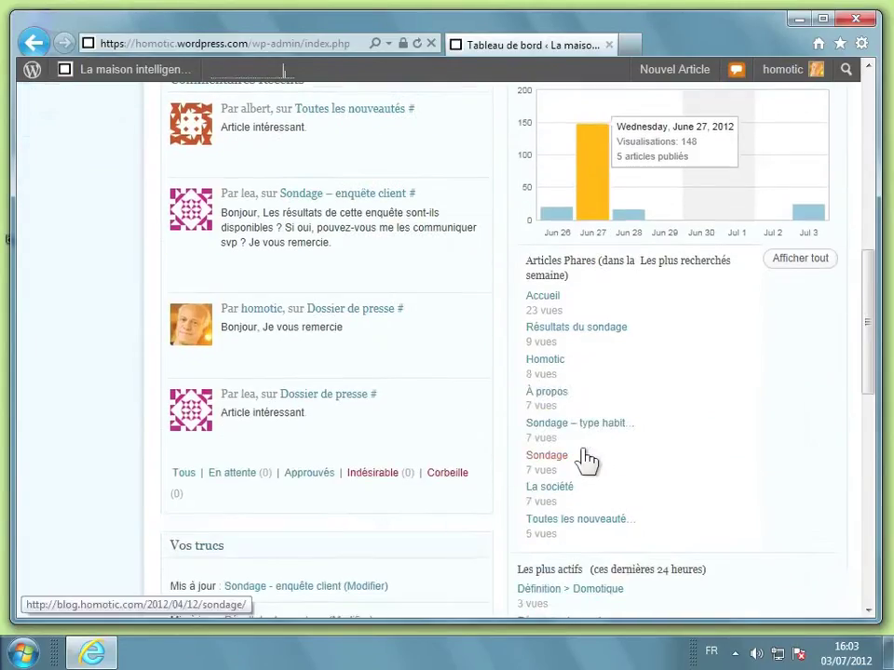
scroll(587, 456, up, 14)
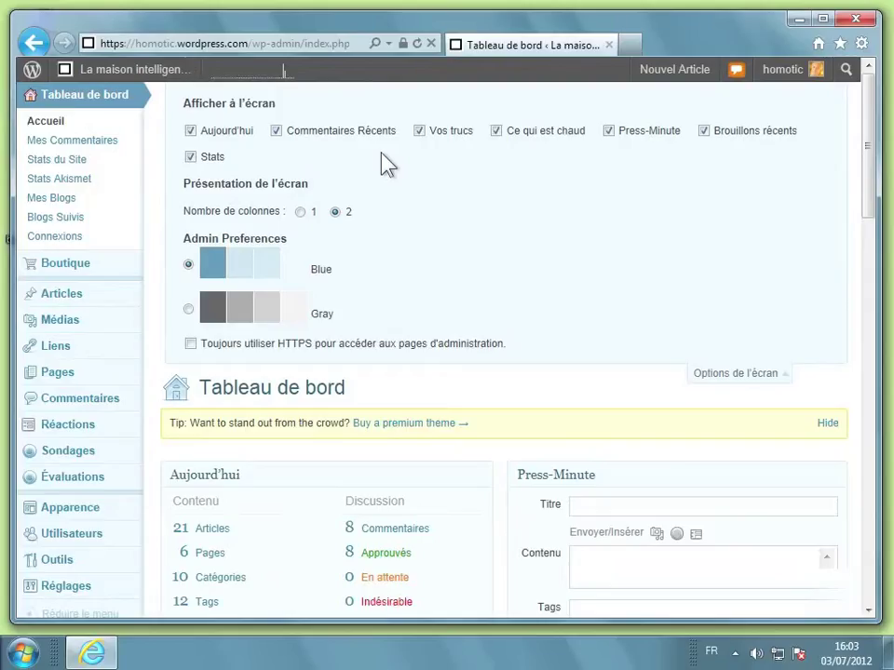
click(704, 131)
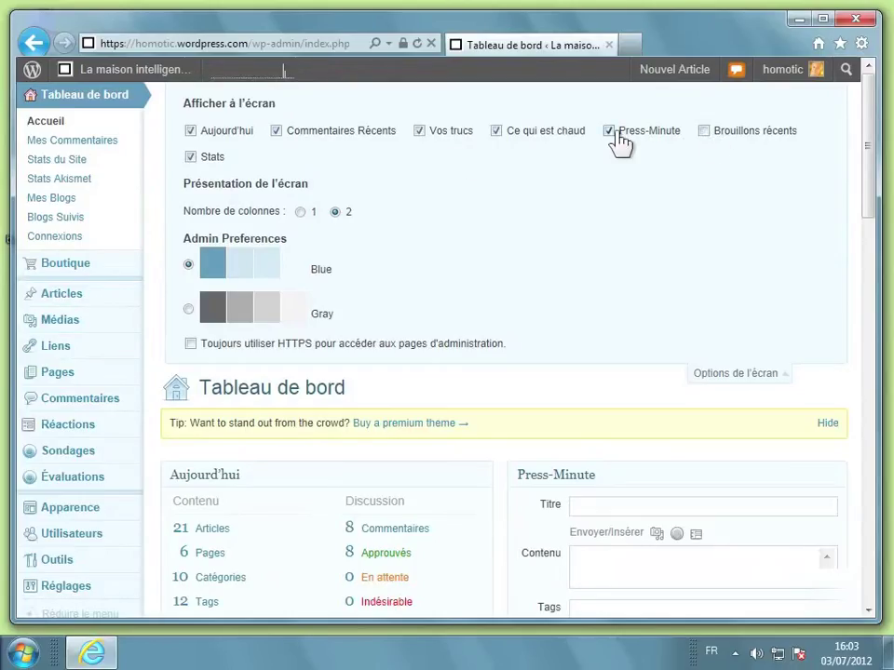
click(223, 159)
Try a one-column layout on the dashboard, look over the modules, and restore two columns
click(300, 212)
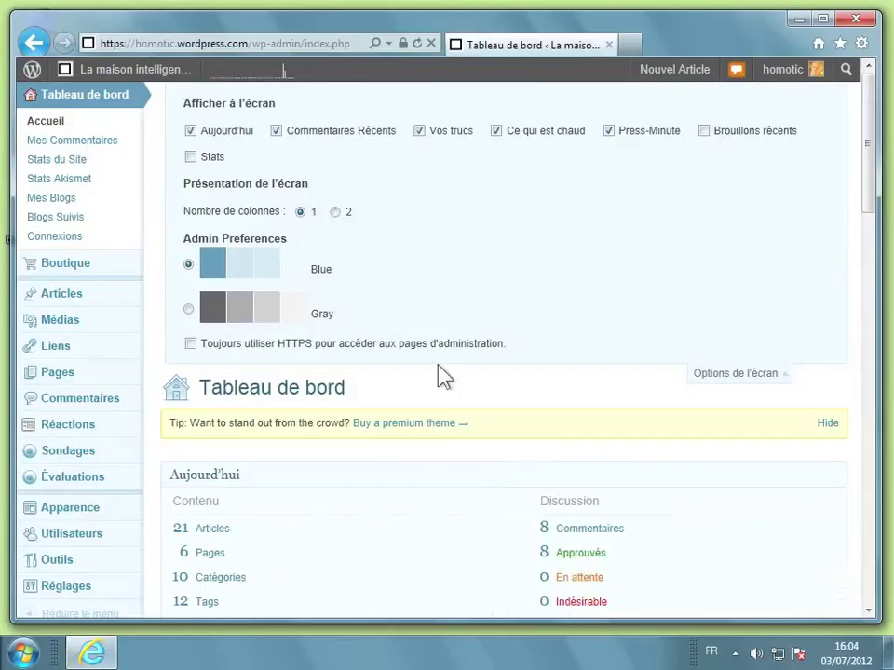
scroll(438, 374, down, 1)
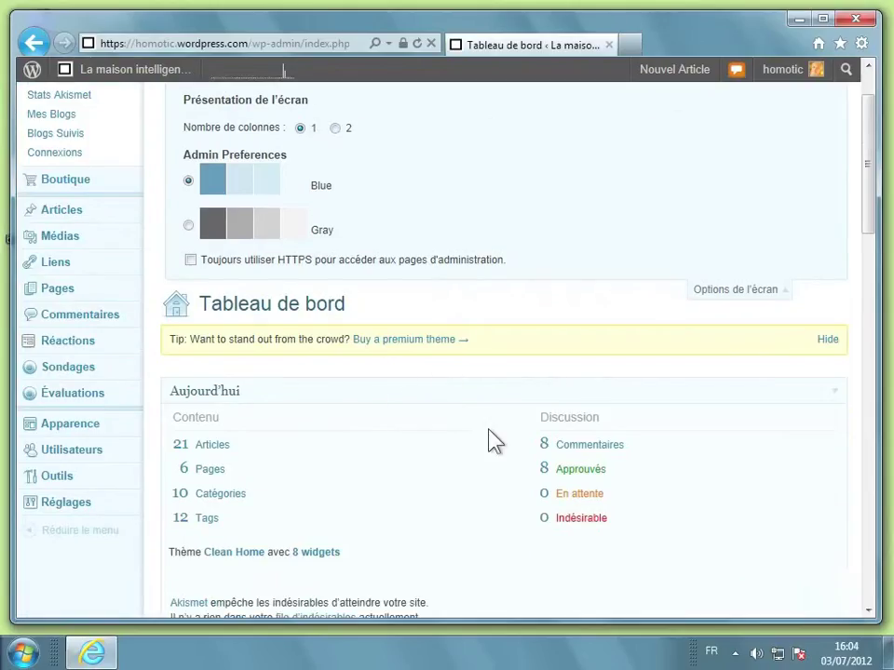
scroll(494, 441, down, 4)
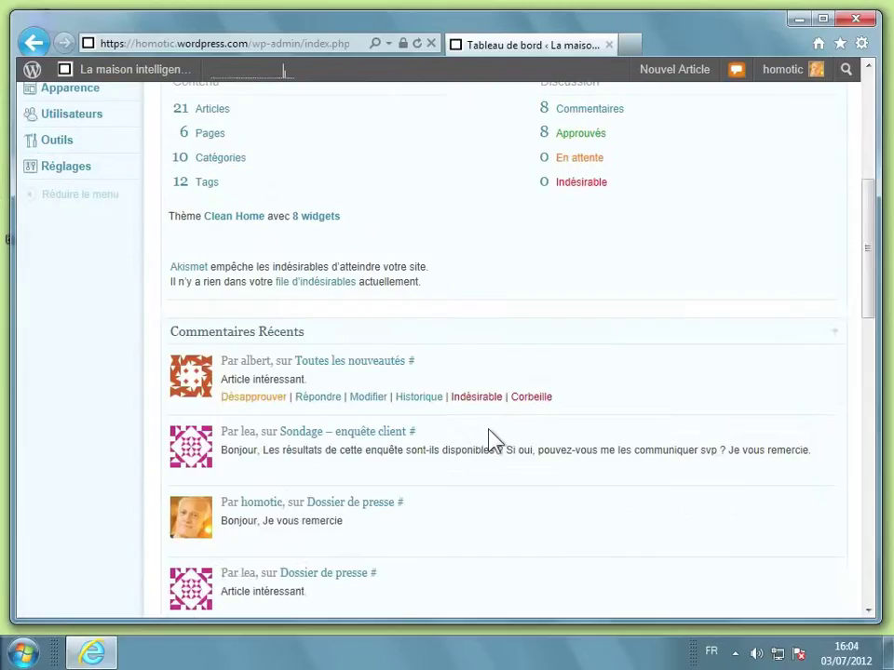
scroll(494, 441, up, 3)
scroll(494, 441, up, 1)
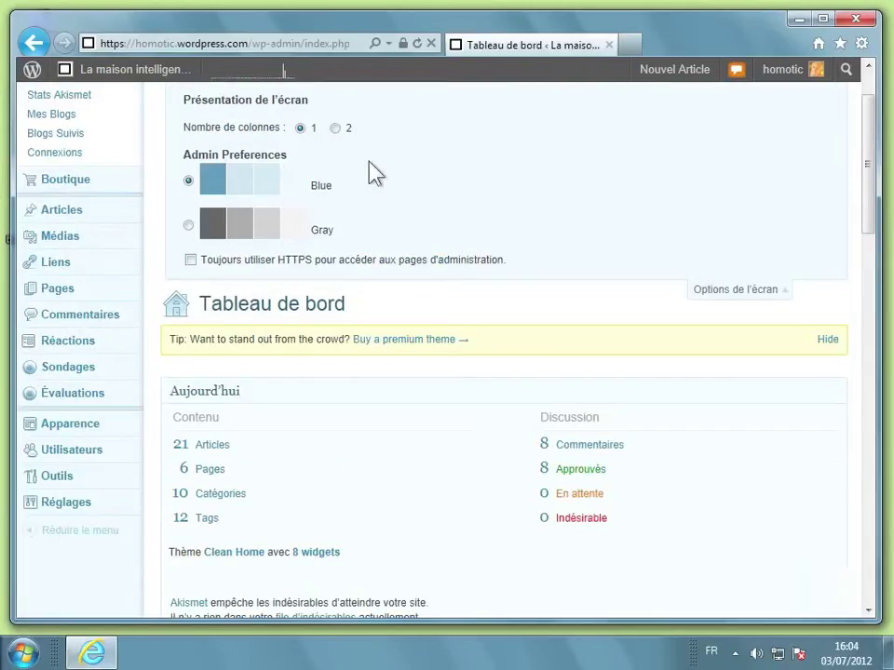
click(335, 128)
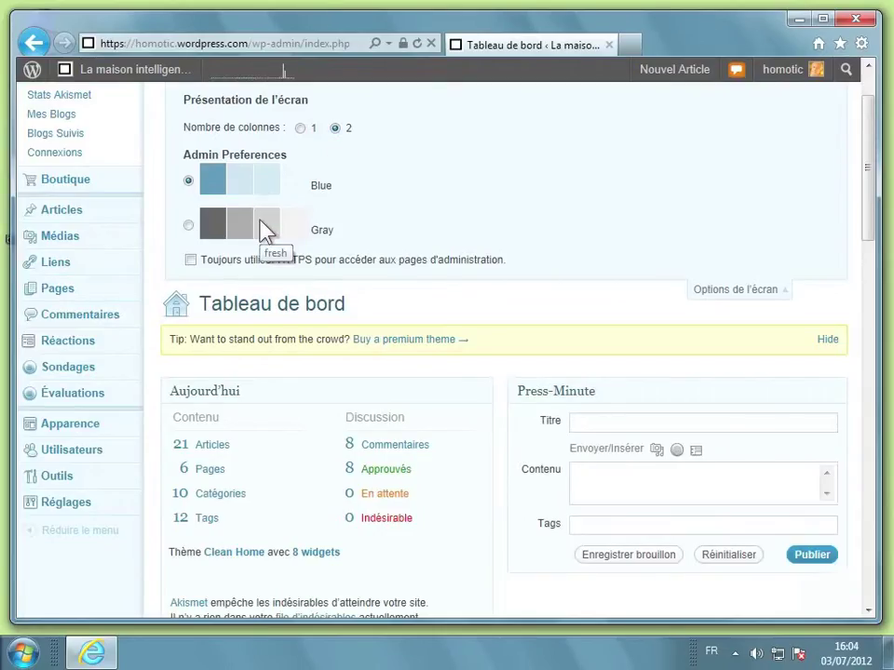
Close the dashboard's screen options and display those of the Articles list
scroll(544, 226, up, 2)
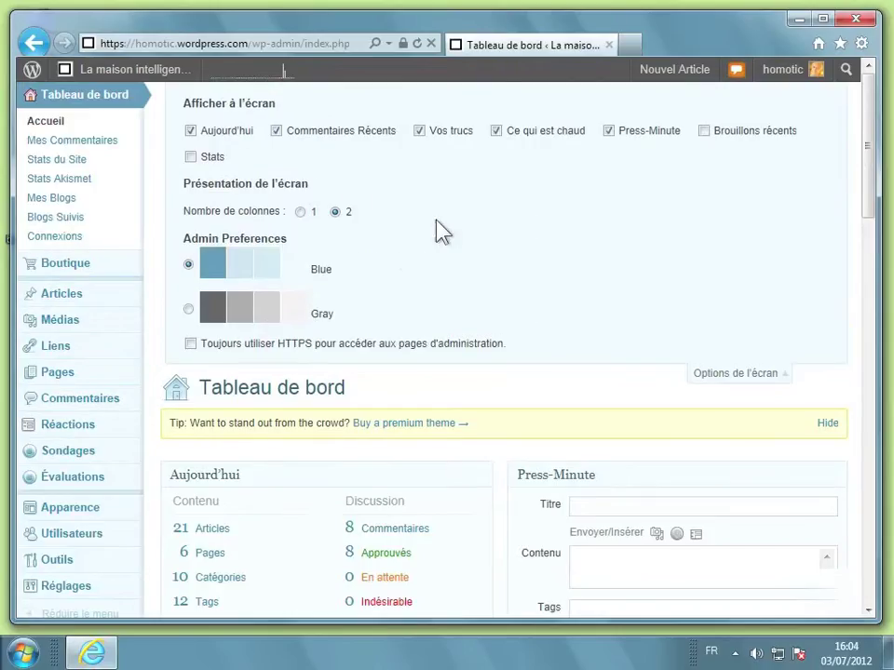
click(735, 373)
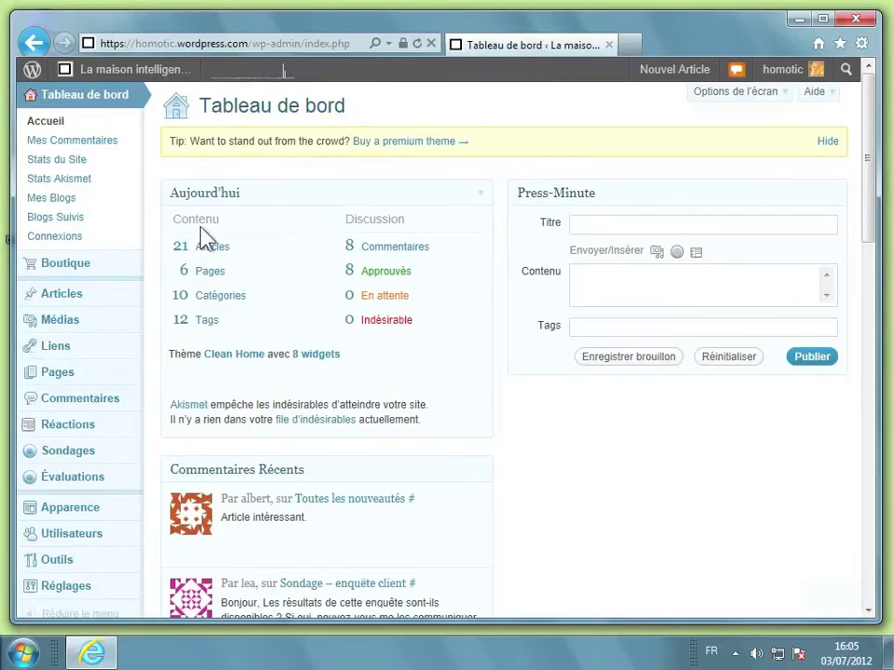
click(82, 296)
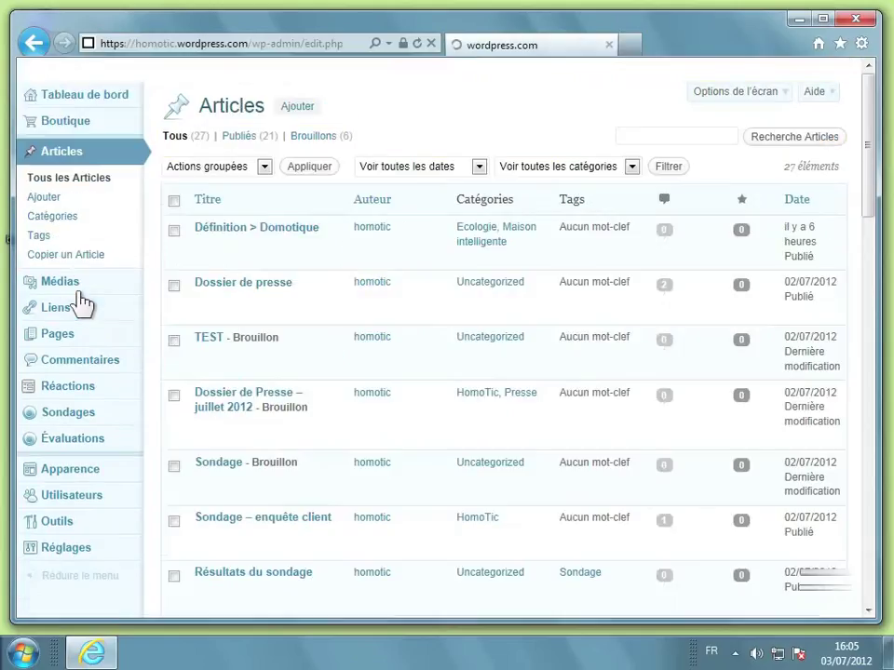
click(745, 93)
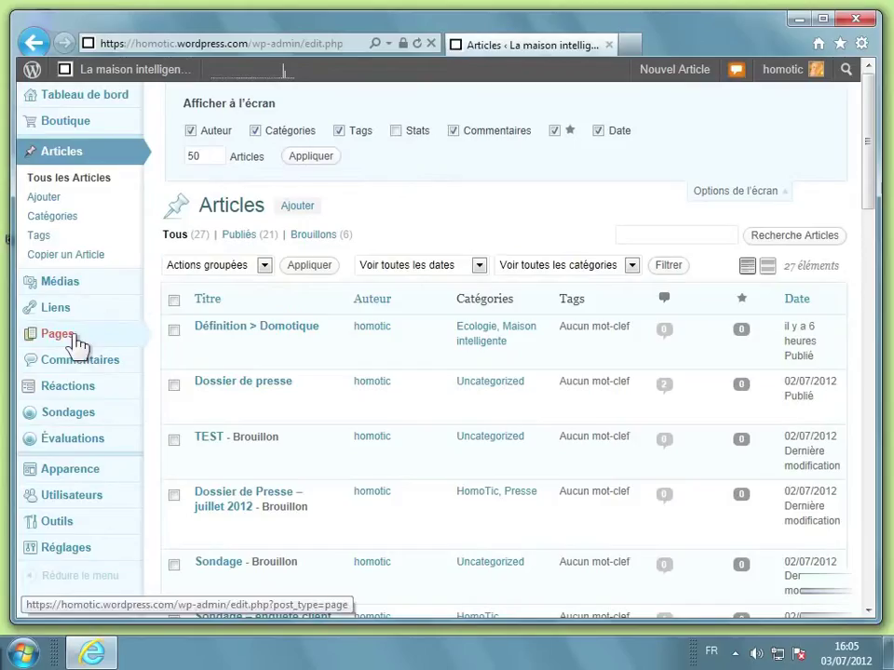
Go to the Pages list and hide its Stats, Commentaires and Auteur columns through the screen options
mouse_move(72, 339)
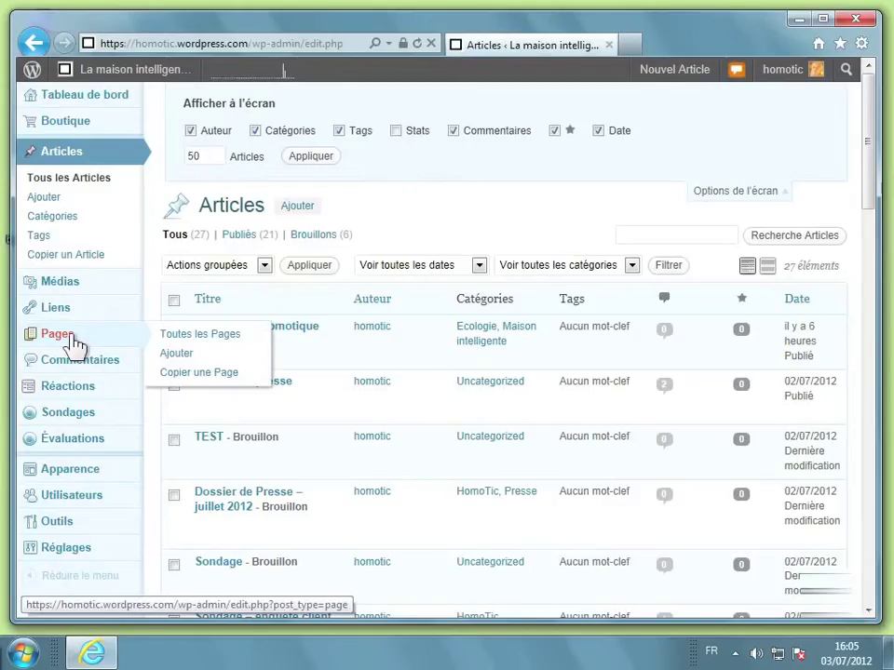
click(72, 339)
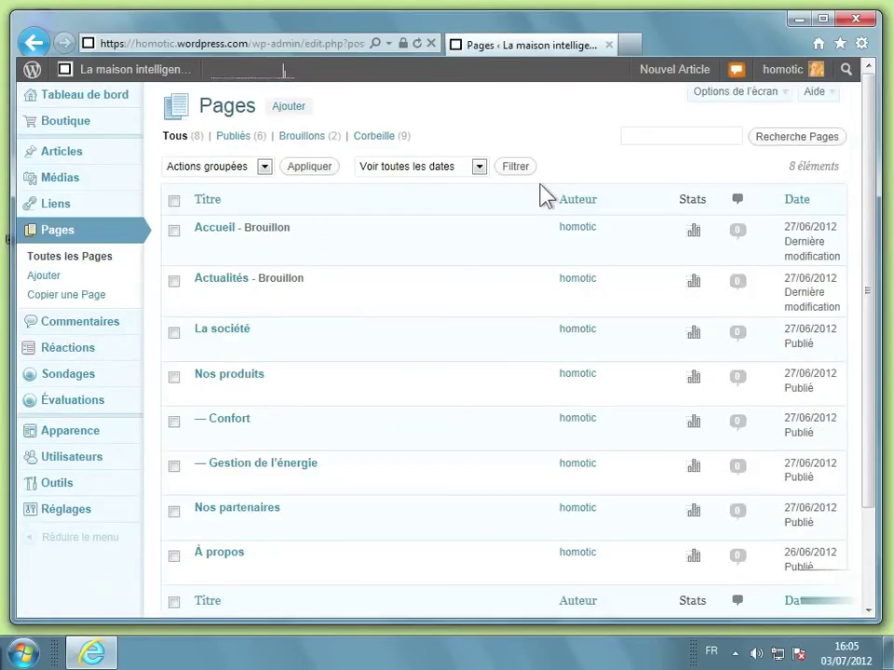
click(717, 93)
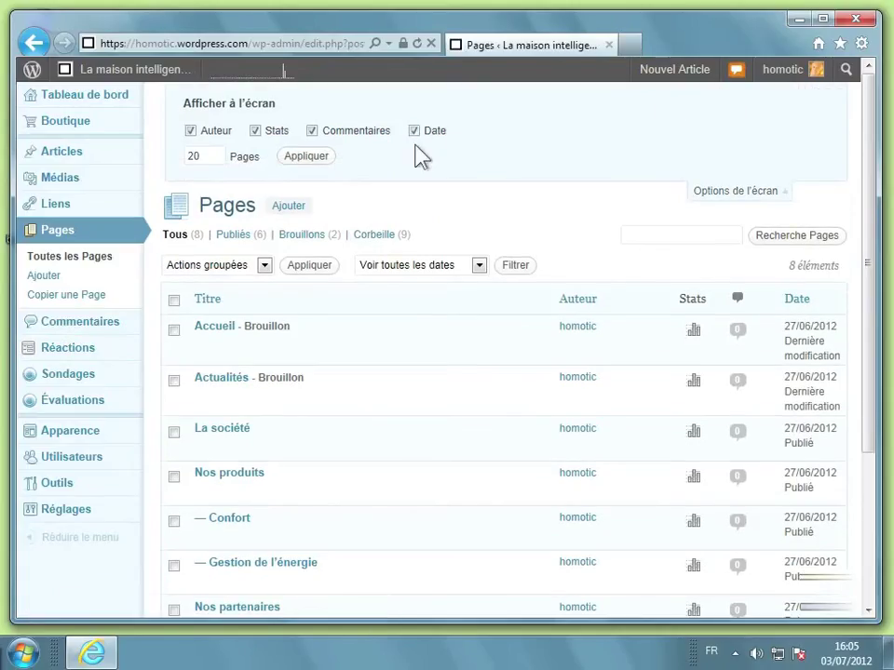
click(265, 138)
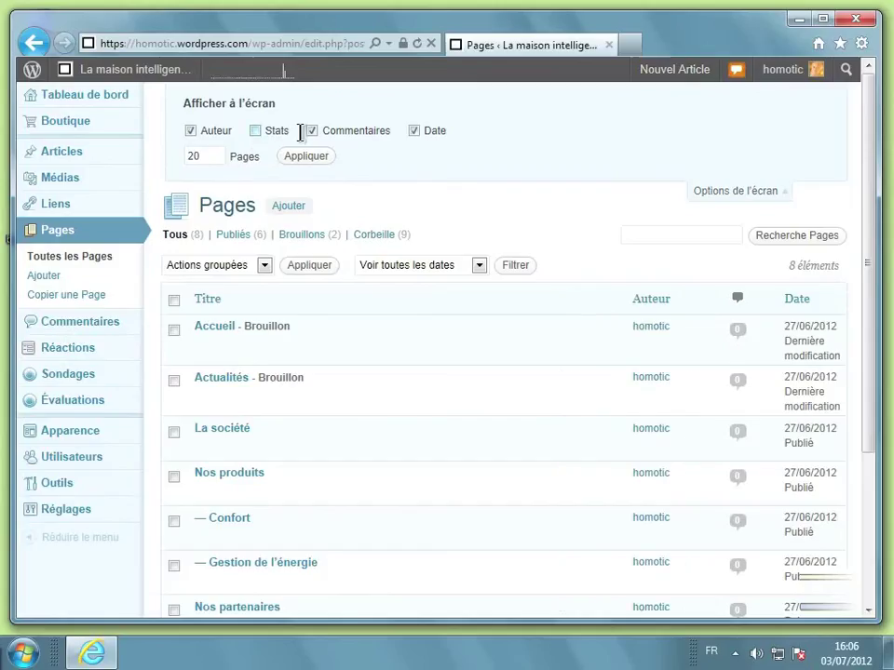
click(312, 132)
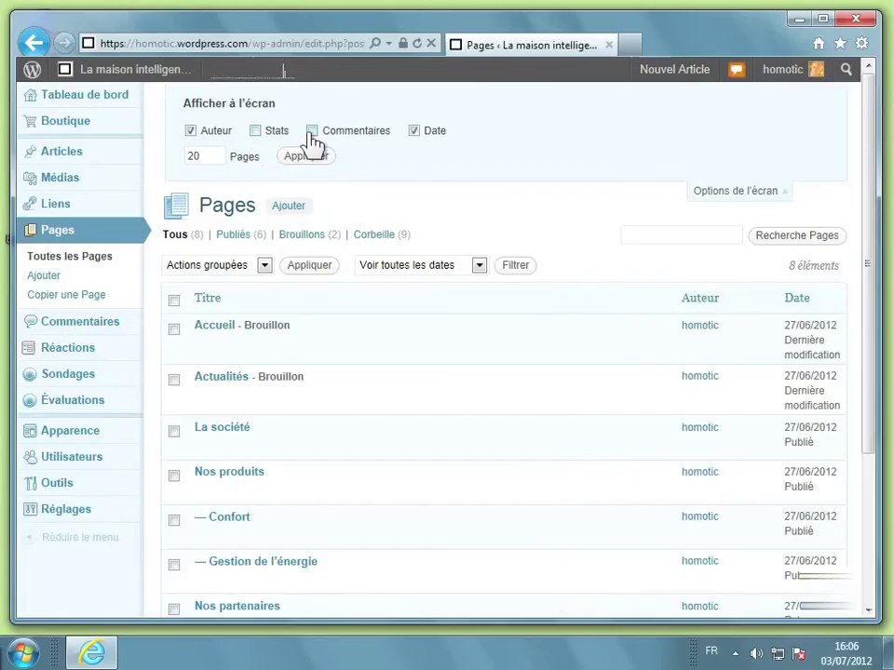
click(206, 138)
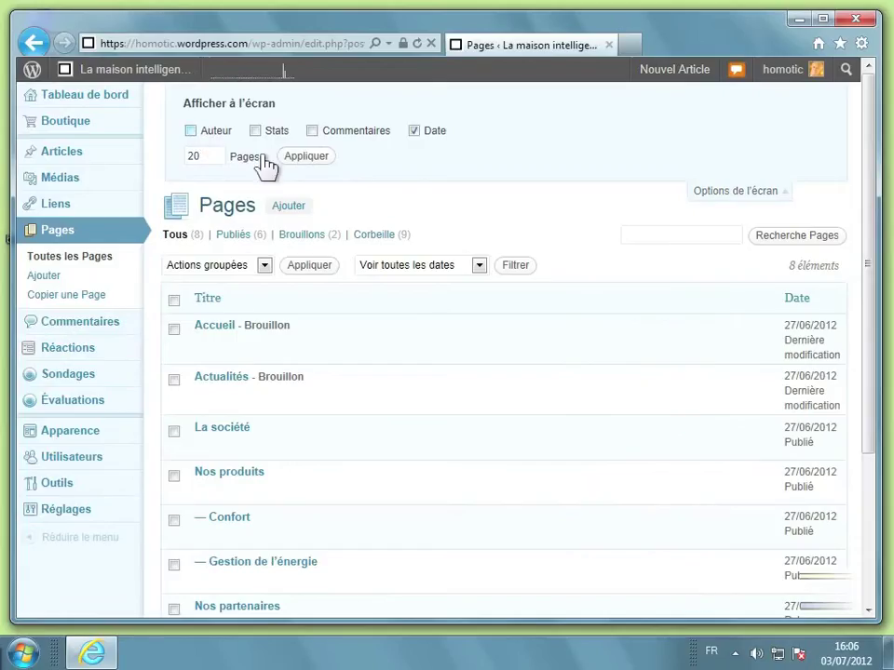
Limit the Pages list to 2 pages per screen and apply the setting
drag(208, 162, 168, 172)
text(2)
click(317, 166)
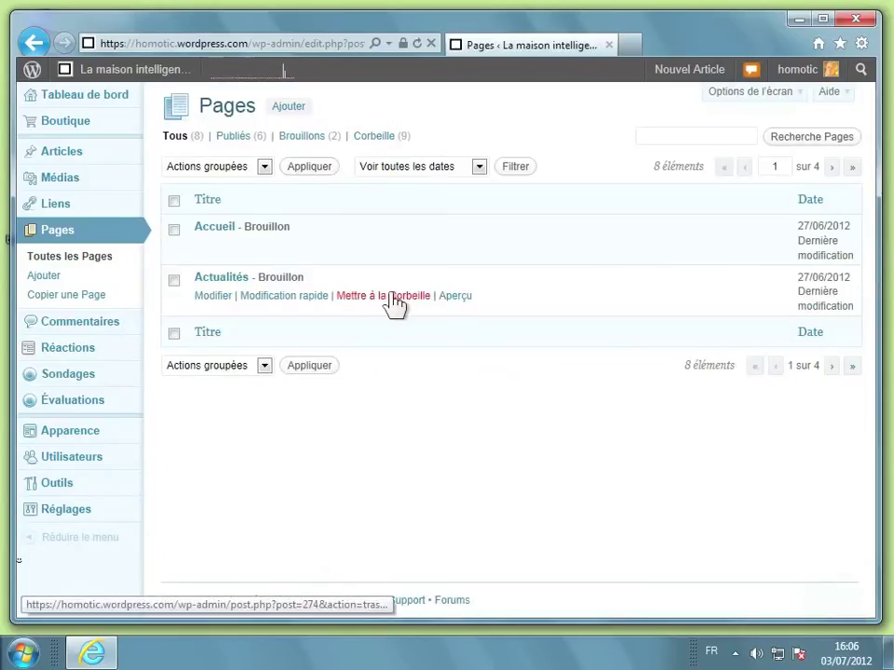
mouse_move(391, 262)
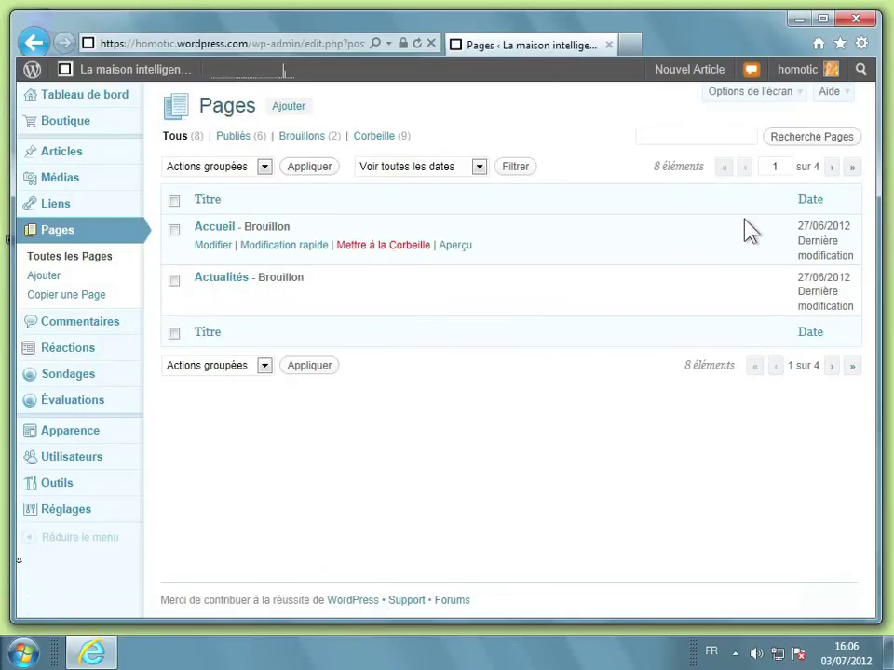
mouse_move(525, 298)
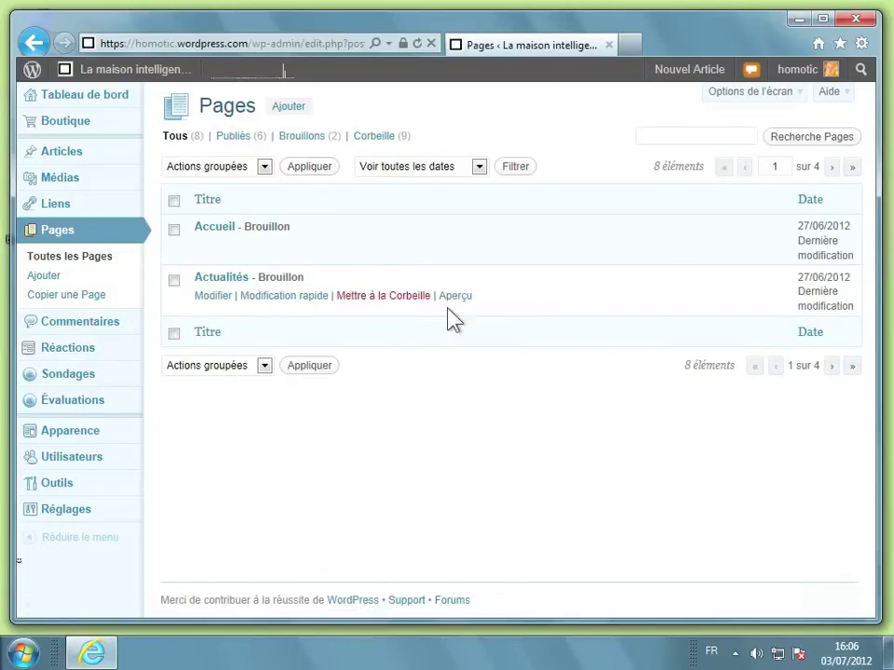